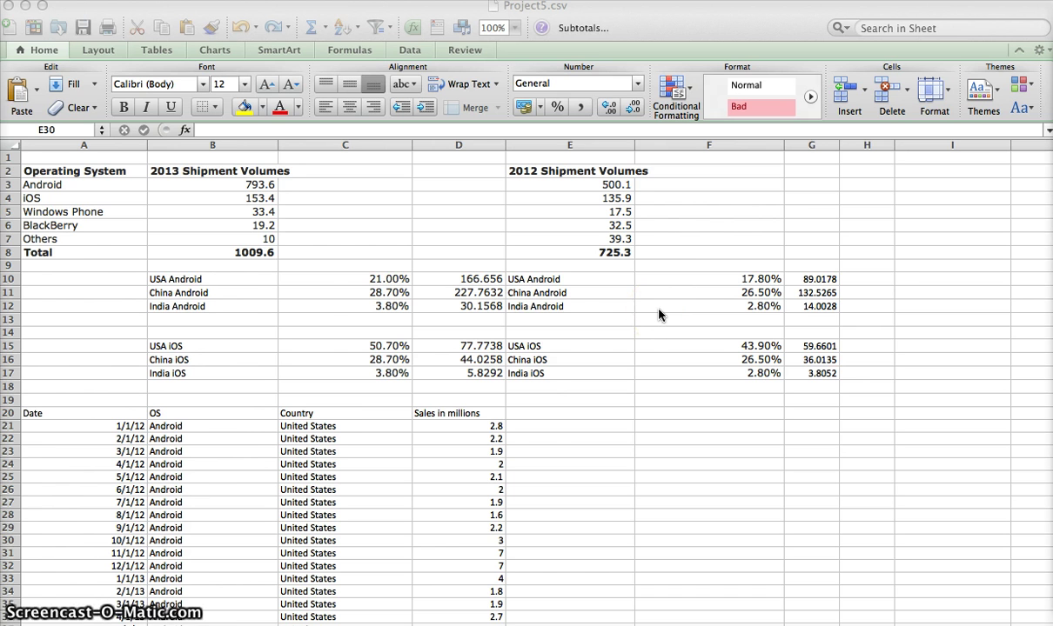
- Examine the shipment volume summary and the monthly Android and iOS sales tables for the United States, China and India
{"action": "scroll", "coordinate": [529, 424], "scroll_direction": "down", "scroll_amount": 5}
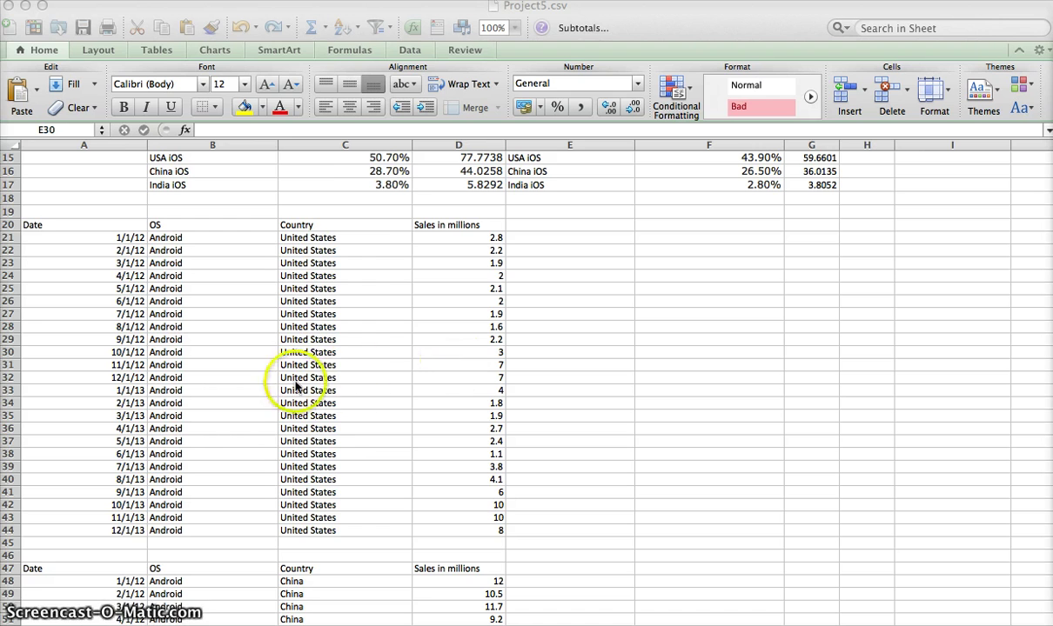
{"action": "scroll", "coordinate": [351, 389], "scroll_direction": "down", "scroll_amount": 15}
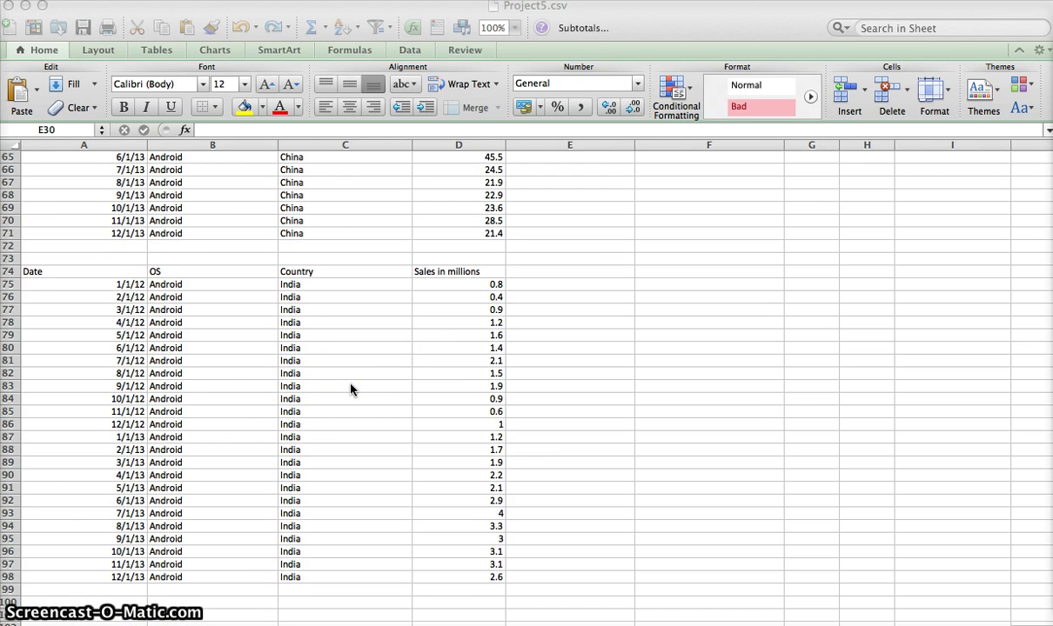
{"action": "scroll", "coordinate": [351, 389], "scroll_direction": "up", "scroll_amount": 6}
{"action": "scroll", "coordinate": [351, 388], "scroll_direction": "down", "scroll_amount": 12}
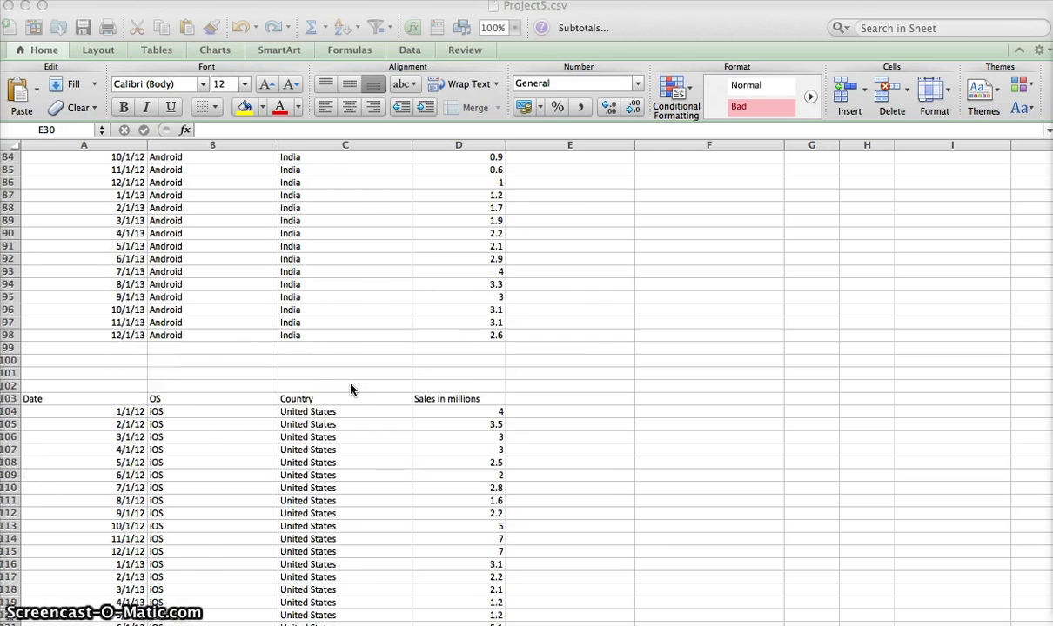
{"action": "scroll", "coordinate": [351, 389], "scroll_direction": "down", "scroll_amount": 9}
{"action": "scroll", "coordinate": [351, 388], "scroll_direction": "down", "scroll_amount": 19}
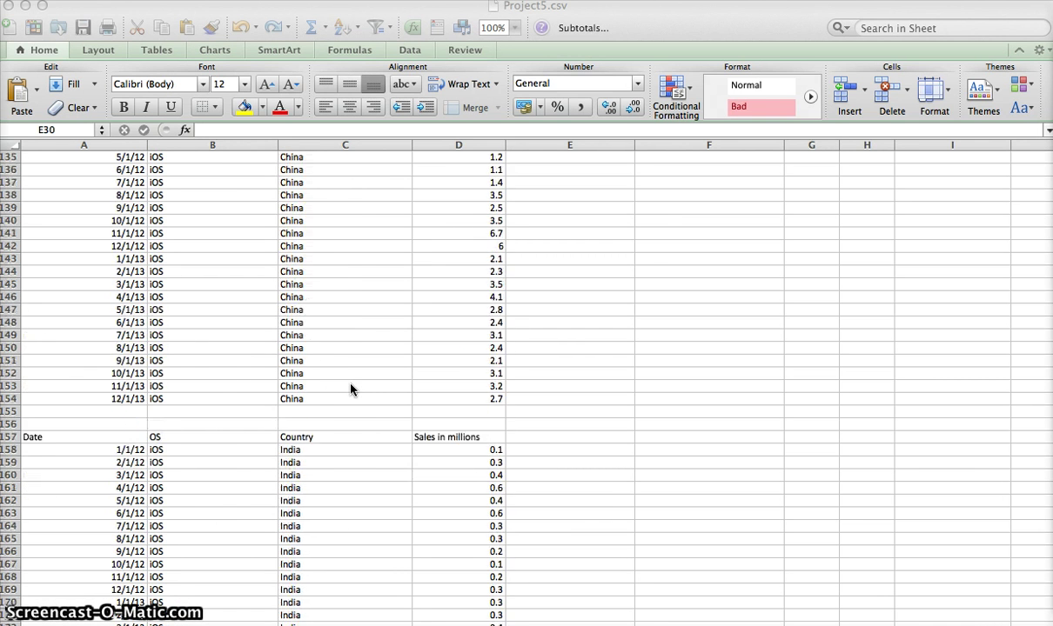
{"action": "scroll", "coordinate": [352, 389], "scroll_direction": "up", "scroll_amount": 20}
{"action": "scroll", "coordinate": [352, 389], "scroll_direction": "up", "scroll_amount": 20}
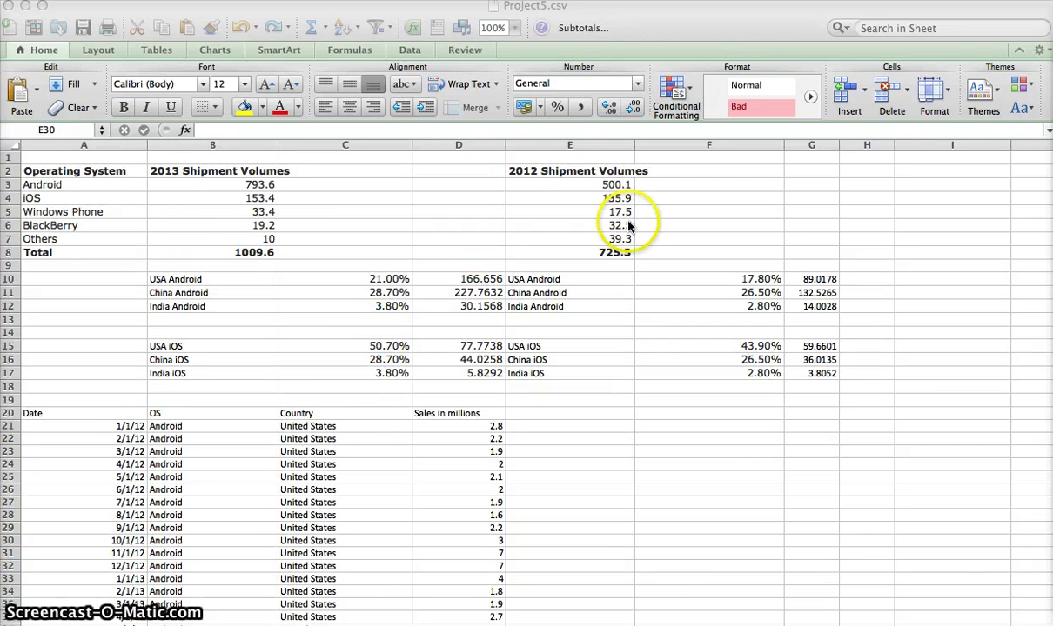
- Switch to SQL_FinalProject_DW.sql in Sublime Text and examine the columns and values used in the INSERT statements
{"action": "key", "text": "ctrl+Up"}
{"action": "key", "text": "Left"}
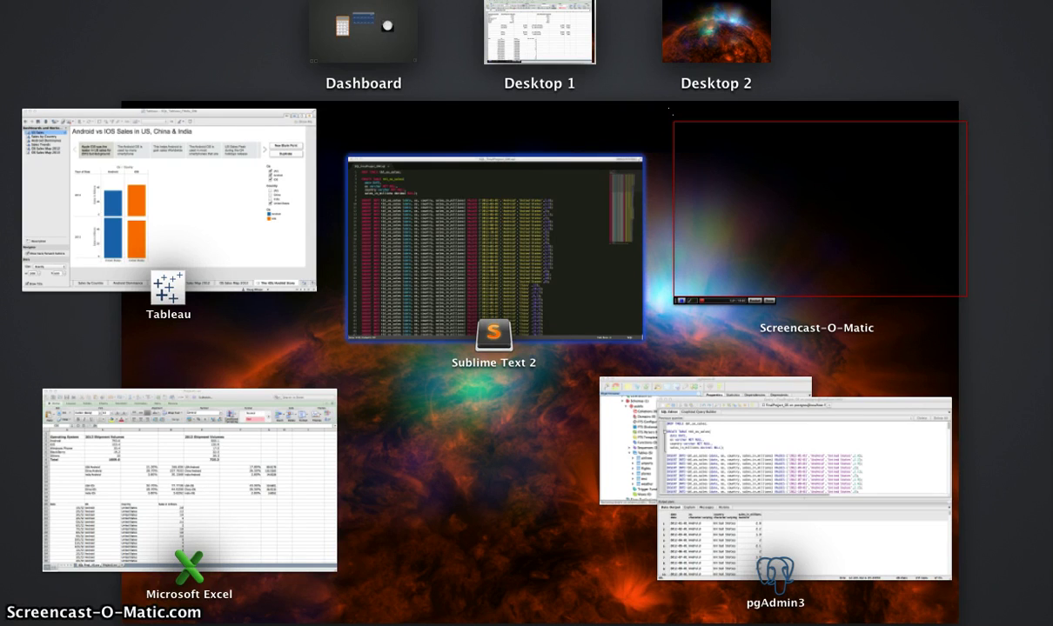
{"action": "left_click", "coordinate": [538, 290]}
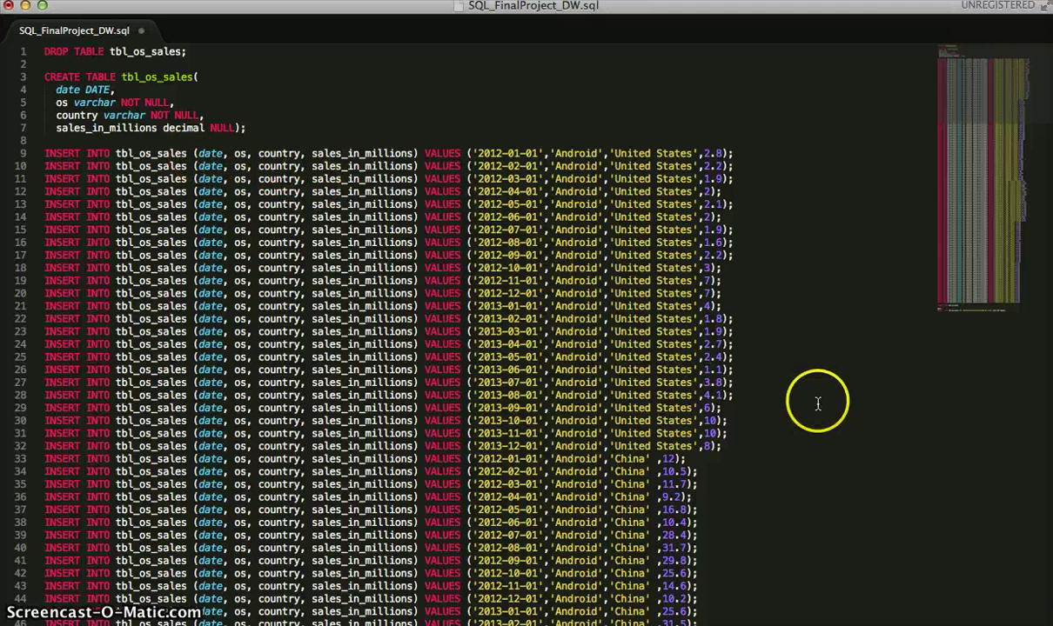
{"action": "left_click", "coordinate": [346, 217]}
{"action": "double_click", "coordinate": [345, 217]}
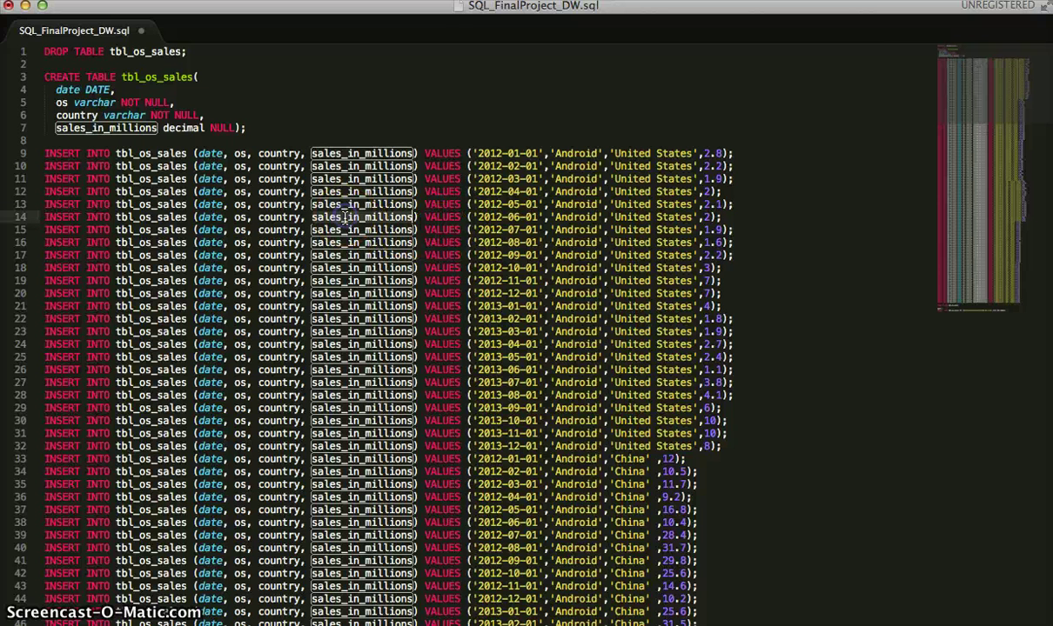
{"action": "double_click", "coordinate": [282, 215]}
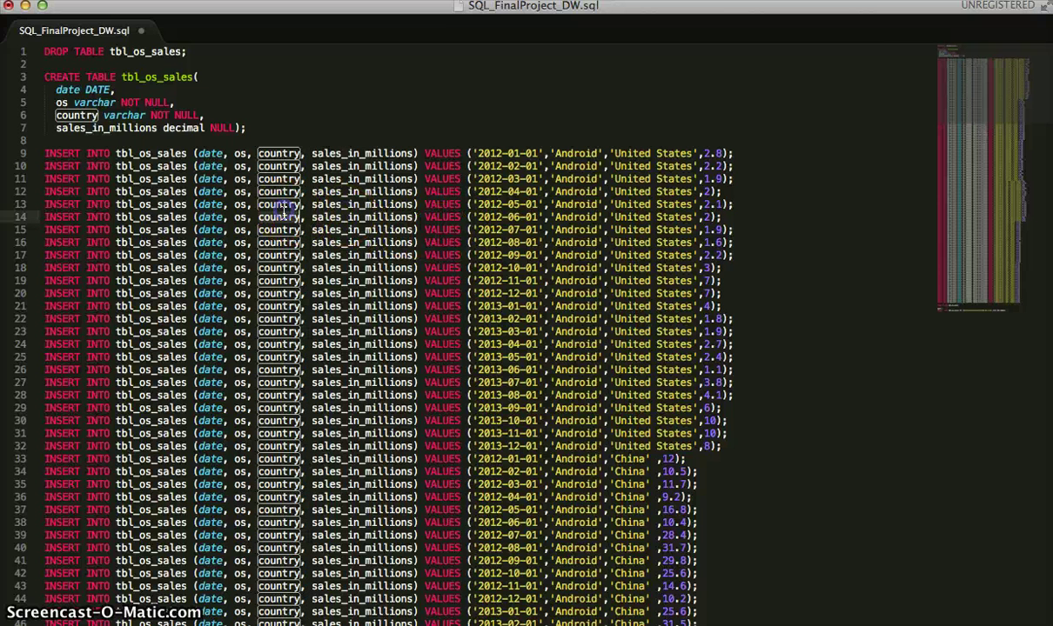
{"action": "double_click", "coordinate": [209, 204]}
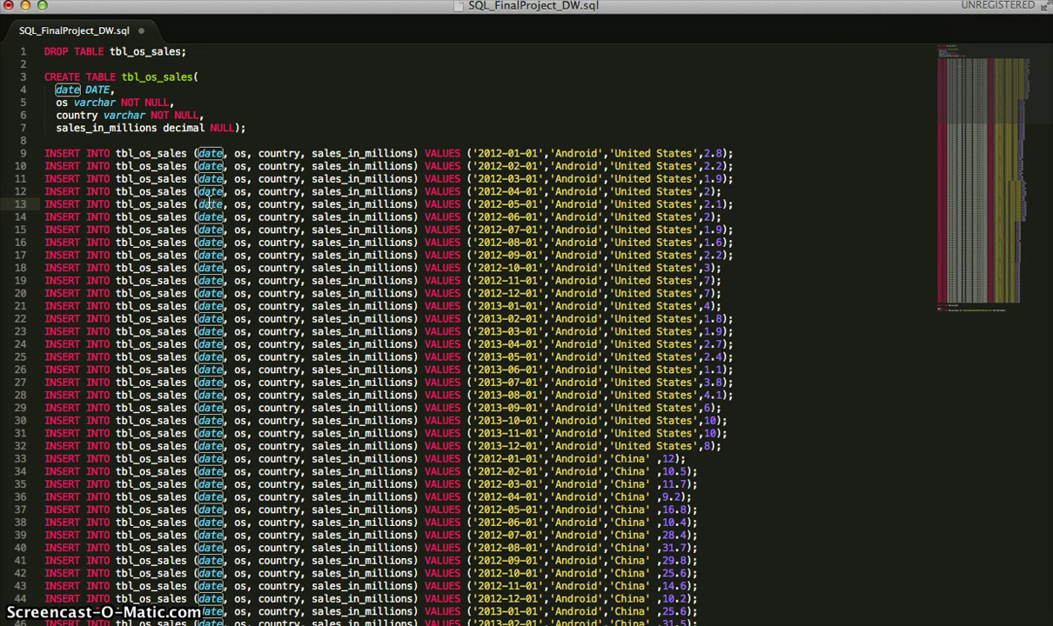
{"action": "double_click", "coordinate": [481, 204]}
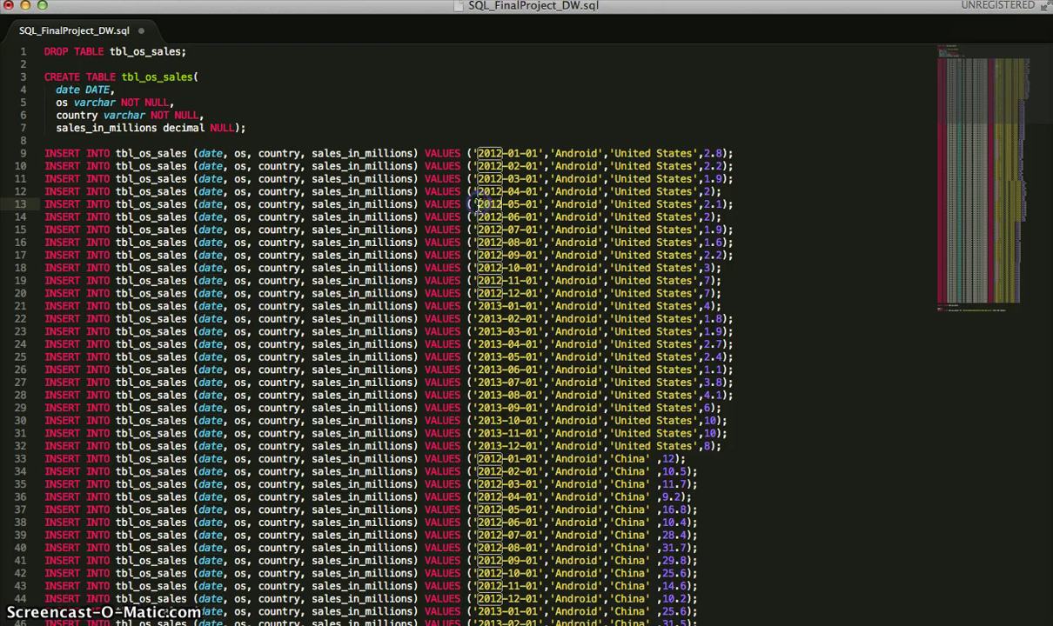
{"action": "double_click", "coordinate": [588, 229]}
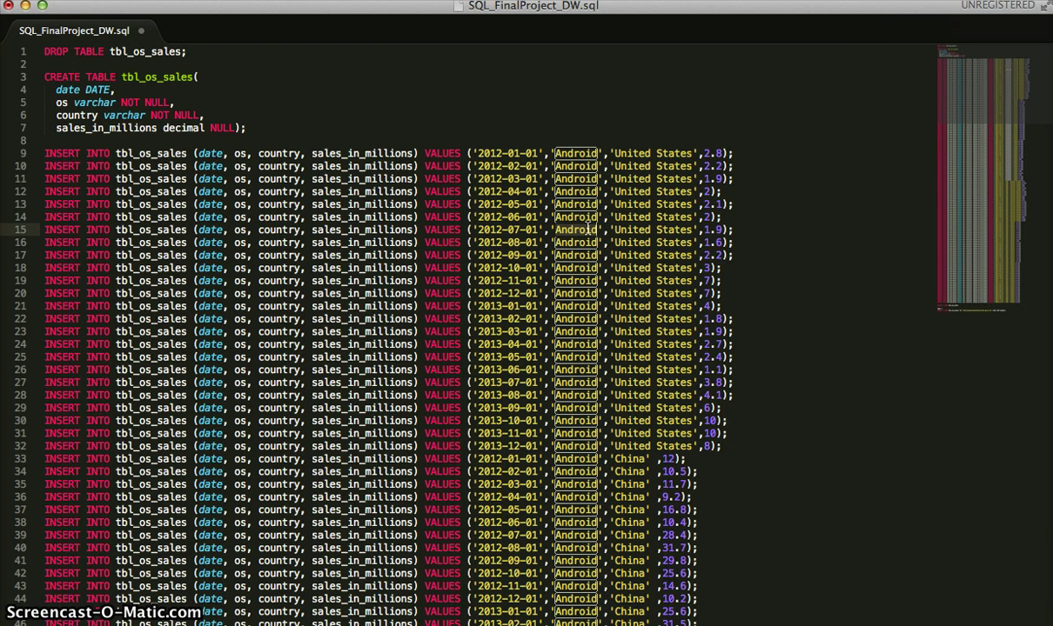
{"action": "left_click", "coordinate": [665, 228]}
- Review the rest of the SQL script, from the China and India rows through the iOS rows to the final SELECT
{"action": "scroll", "coordinate": [631, 319], "scroll_direction": "down", "scroll_amount": 20}
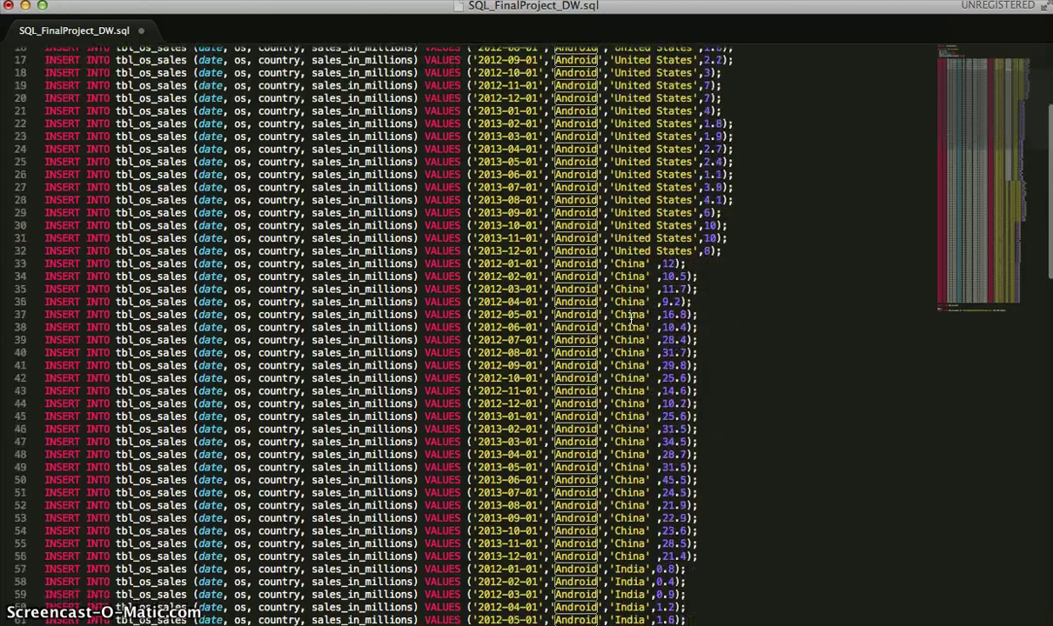
{"action": "scroll", "coordinate": [632, 319], "scroll_direction": "down", "scroll_amount": 7}
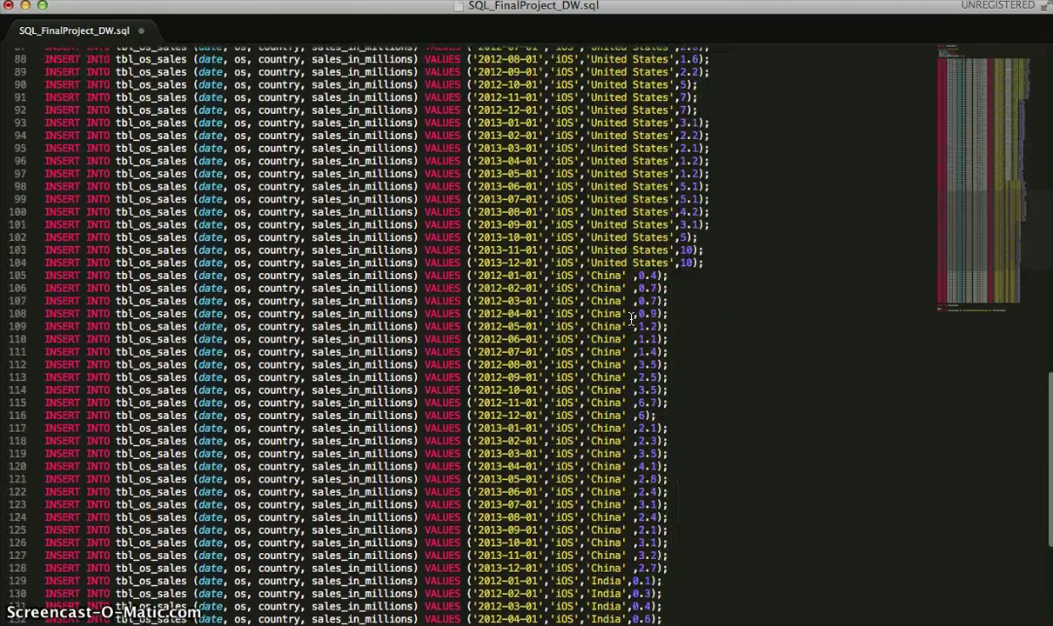
{"action": "scroll", "coordinate": [632, 318], "scroll_direction": "down", "scroll_amount": 8}
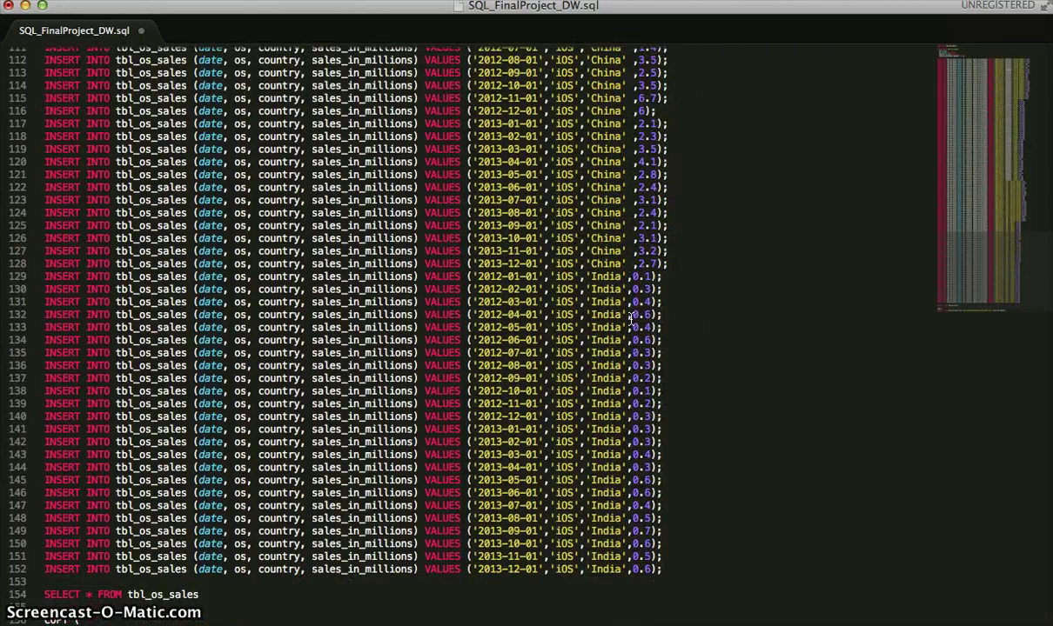
{"action": "scroll", "coordinate": [632, 276], "scroll_direction": "up", "scroll_amount": 20}
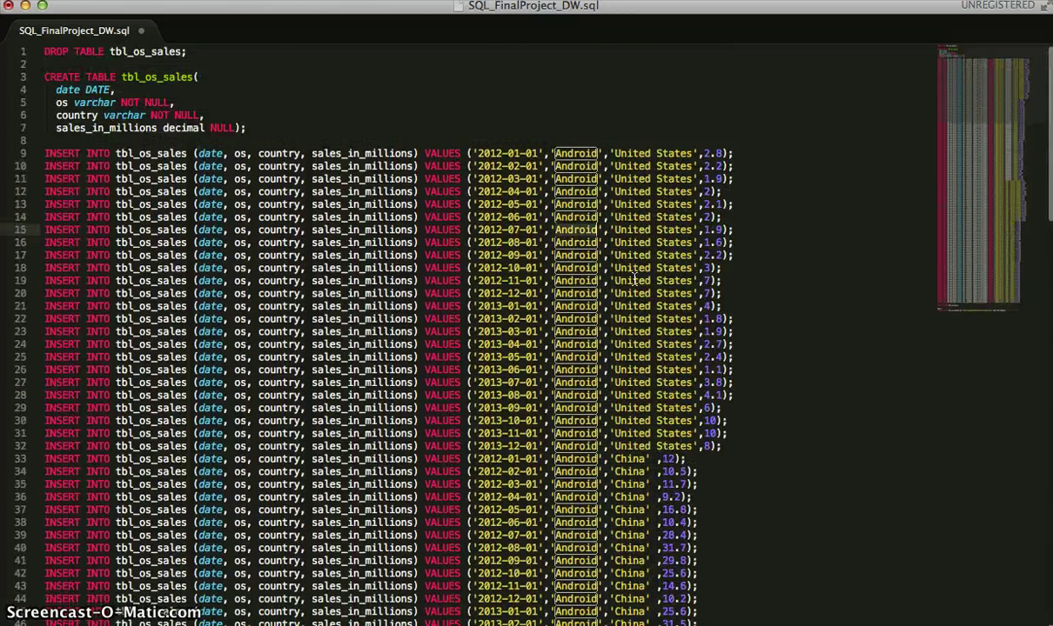
- Switch to the FinalProject_OS query window in pgAdmin3, close the stray Finder window and look over the script's opening statements
{"action": "key", "text": "ctrl+Up"}
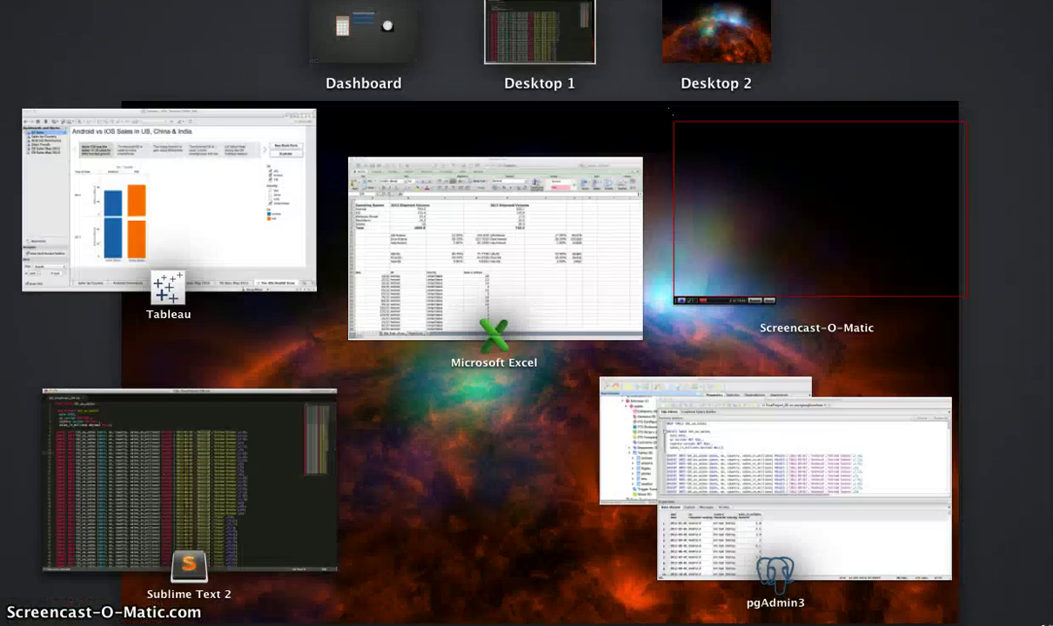
{"action": "left_click", "coordinate": [667, 421]}
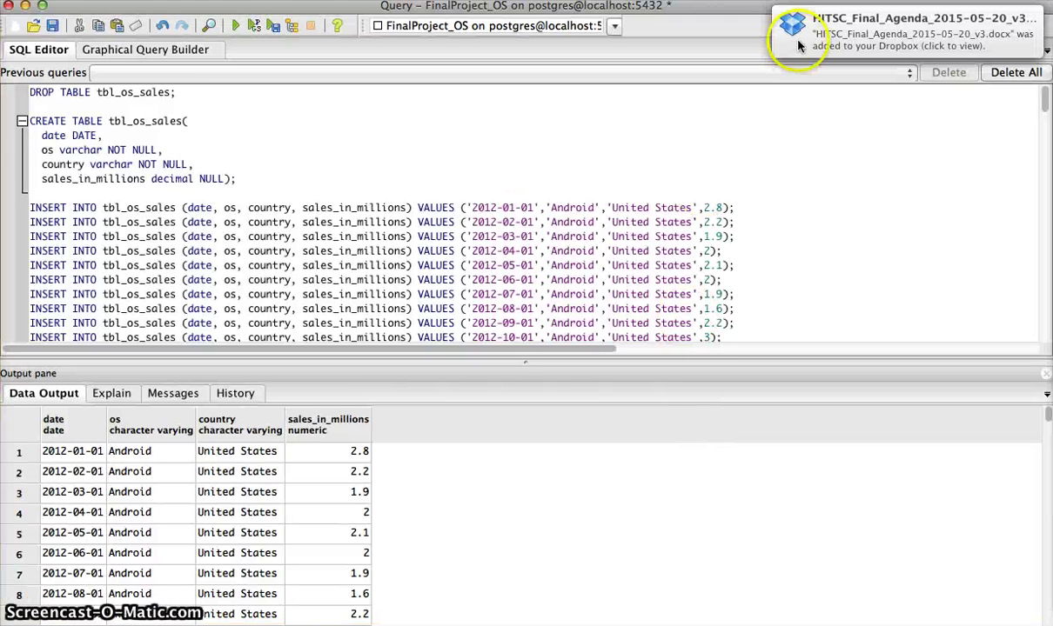
{"action": "left_click", "coordinate": [784, 28]}
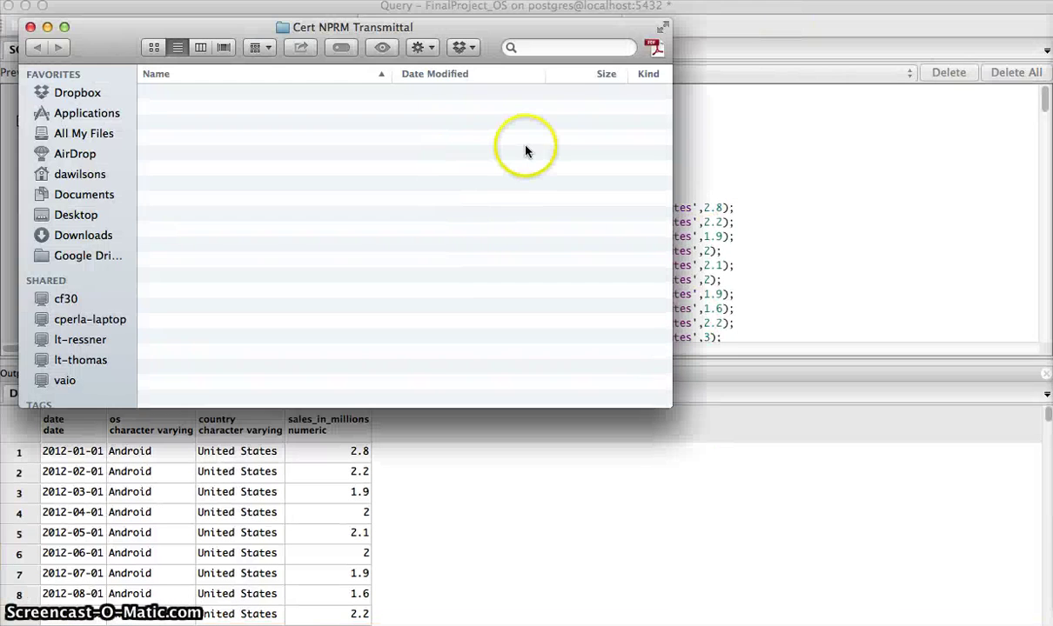
{"action": "left_click", "coordinate": [31, 27]}
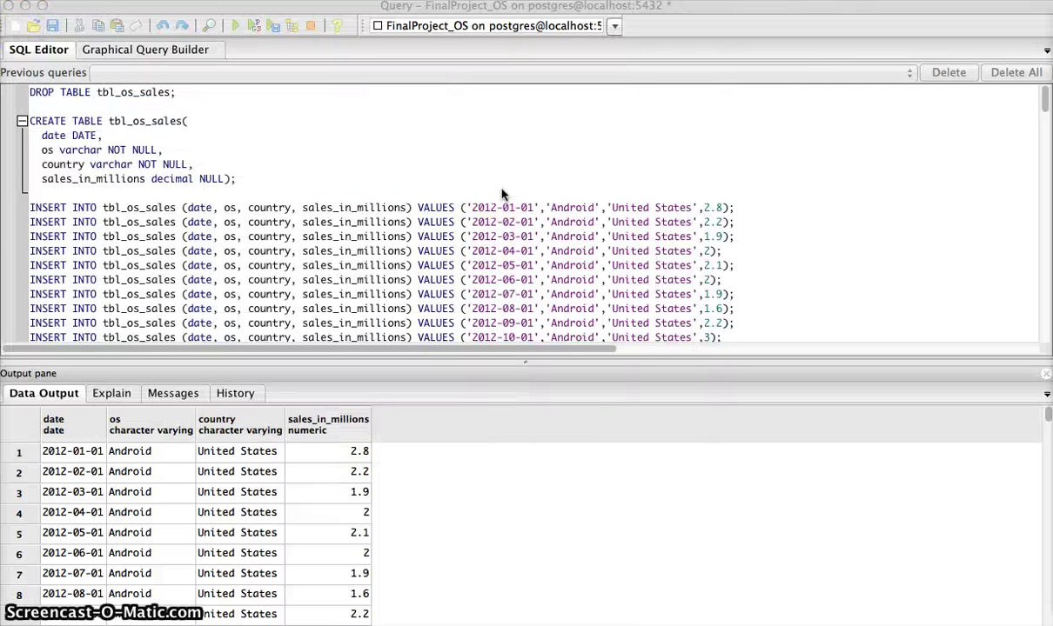
{"action": "left_click", "coordinate": [746, 252]}
{"action": "scroll", "coordinate": [789, 258], "scroll_direction": "down", "scroll_amount": 5}
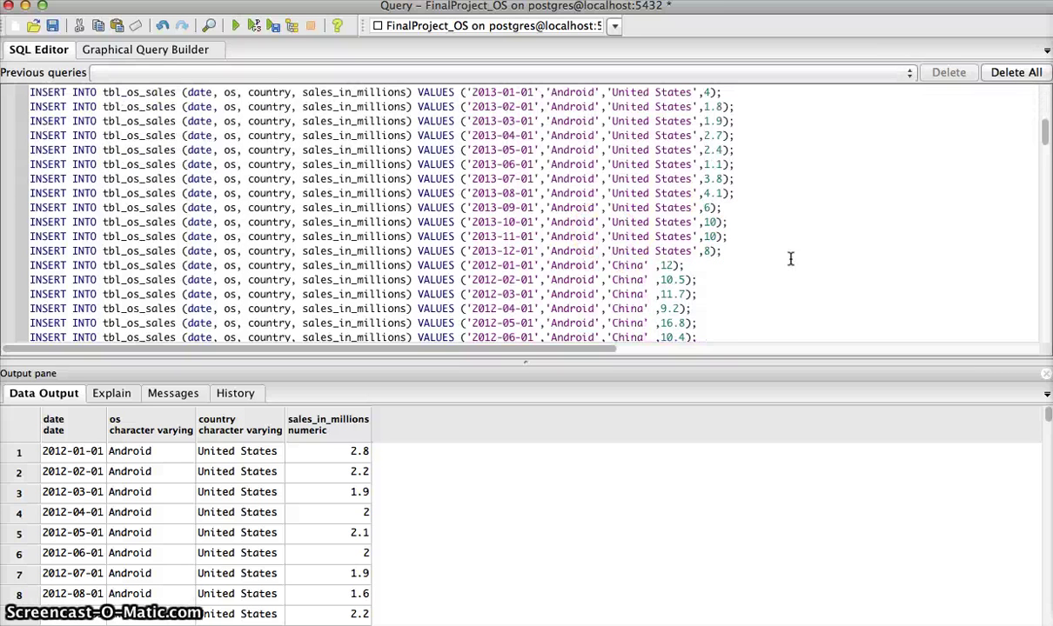
{"action": "scroll", "coordinate": [790, 258], "scroll_direction": "up", "scroll_amount": 5}
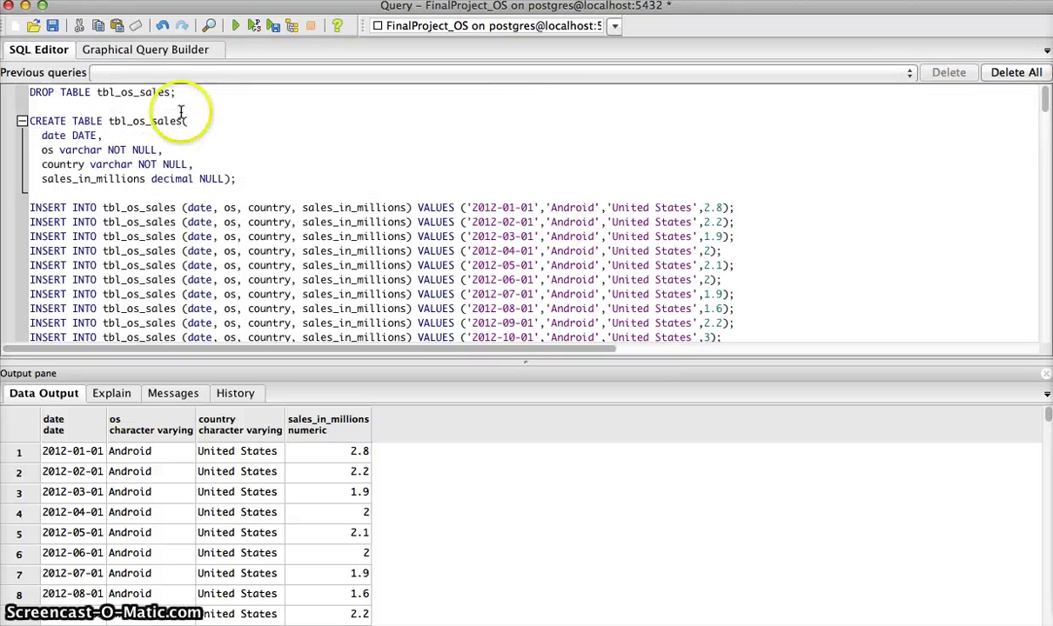
{"action": "left_click", "coordinate": [31, 91]}
{"action": "left_click_drag", "start_coordinate": [30, 92], "coordinate": [163, 109]}
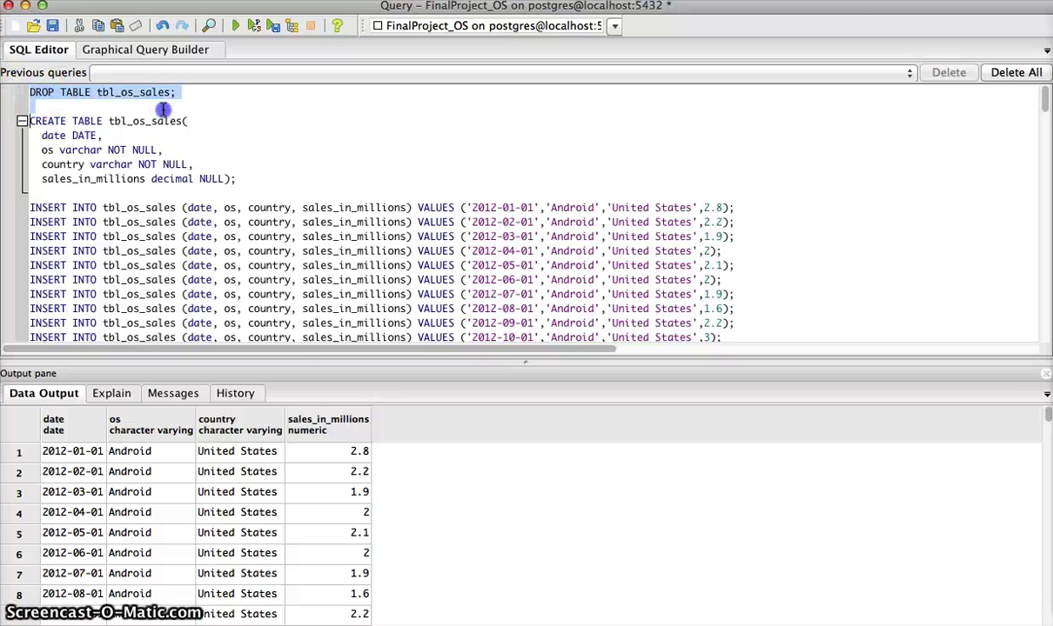
{"action": "scroll", "coordinate": [312, 122], "scroll_direction": "down", "scroll_amount": 20}
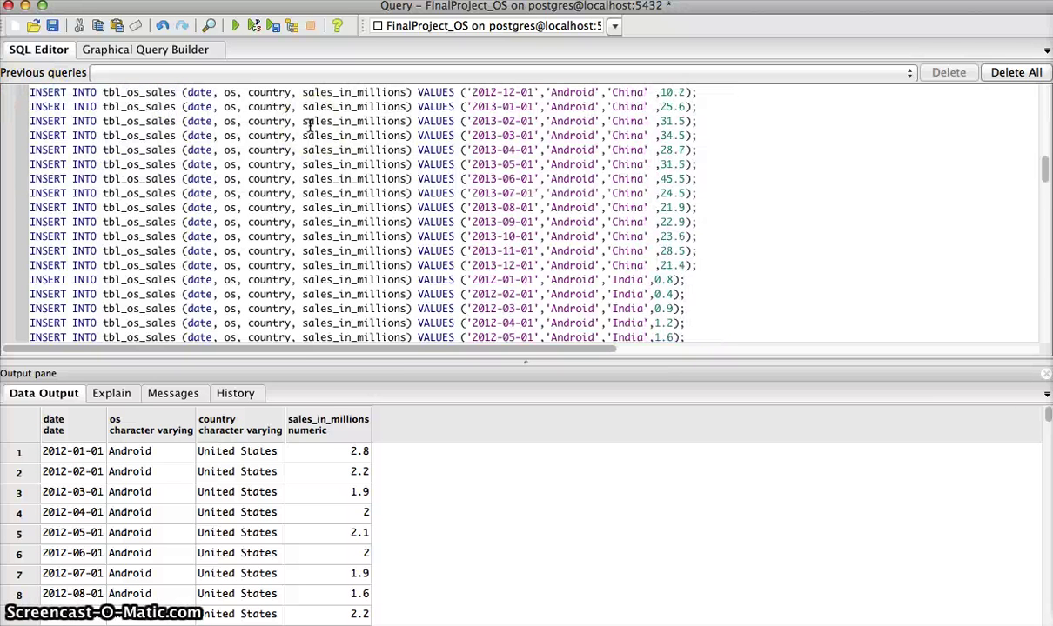
{"action": "scroll", "coordinate": [309, 123], "scroll_direction": "down", "scroll_amount": 15}
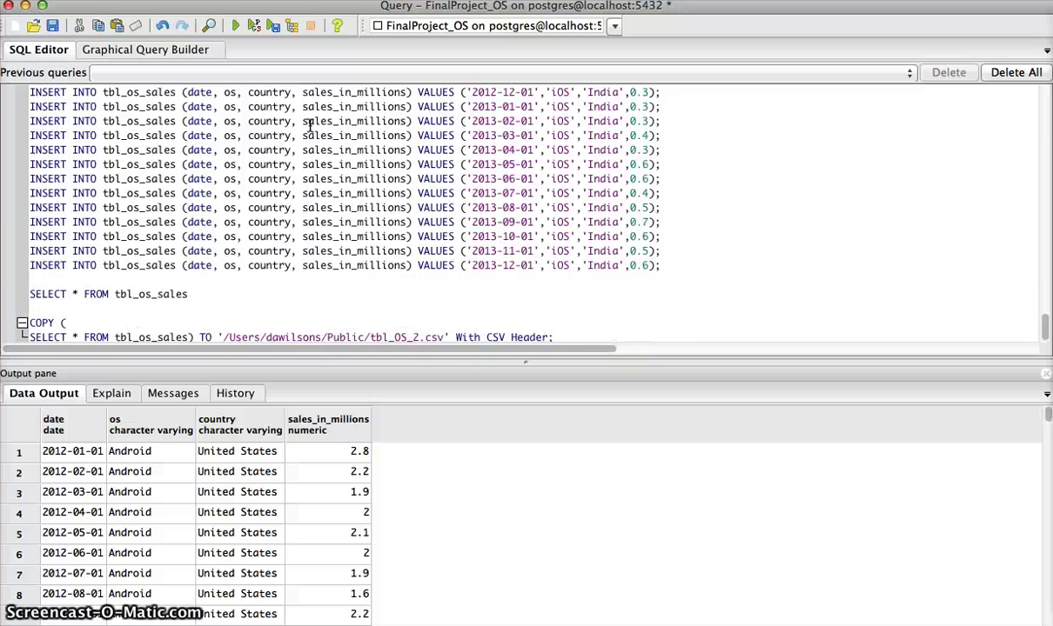
{"action": "left_click", "coordinate": [171, 236]}
{"action": "left_click", "coordinate": [193, 295]}
{"action": "key", "text": "shift+super+Up"}
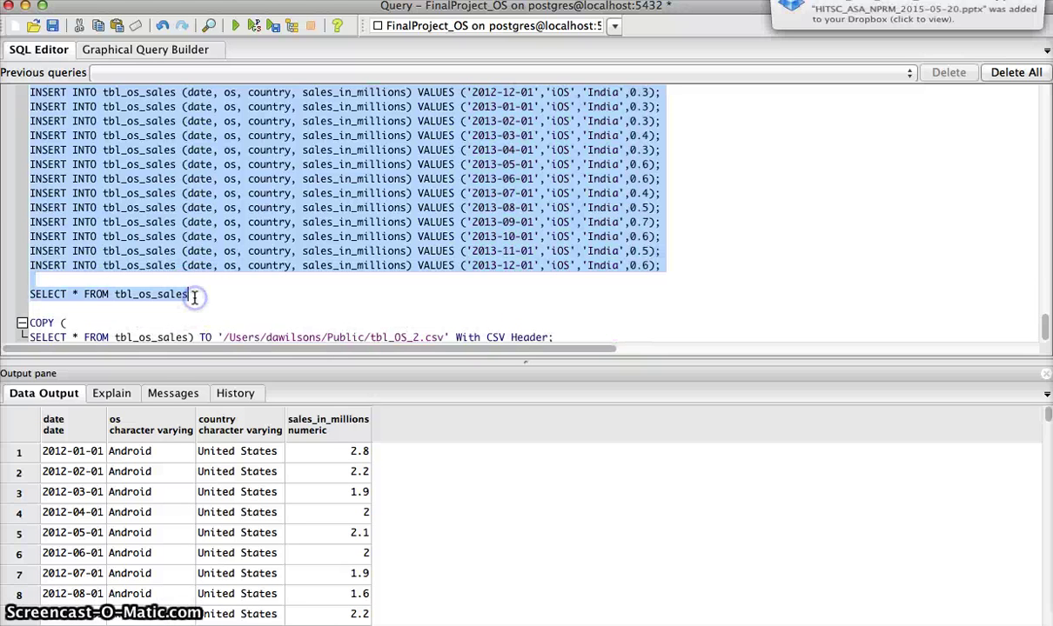
- Select the script from DROP TABLE through the SELECT on tbl_os_sales and execute it to rebuild the table and list its rows
{"action": "left_click", "coordinate": [359, 298]}
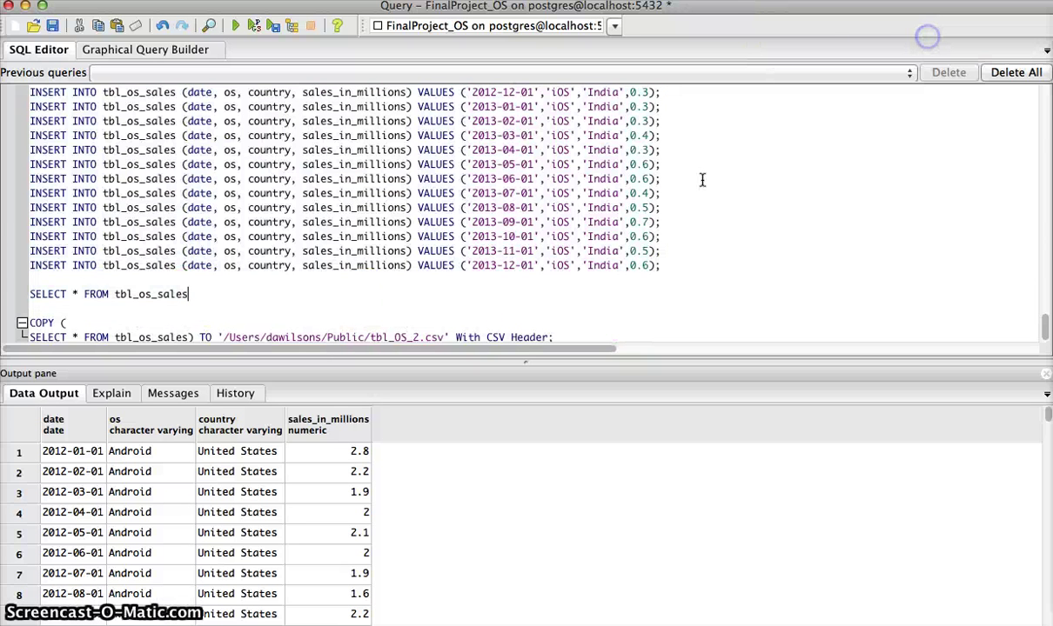
{"action": "key", "text": "shift+super+Left"}
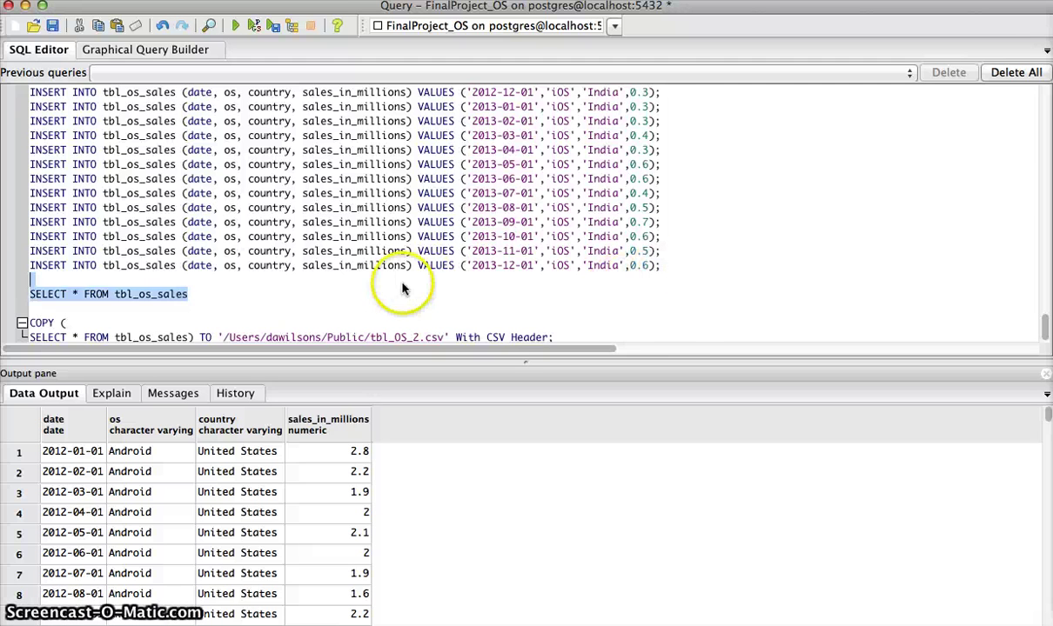
{"action": "scroll", "coordinate": [403, 287], "scroll_direction": "up", "scroll_amount": 15}
{"action": "scroll", "coordinate": [403, 287], "scroll_direction": "up", "scroll_amount": 10}
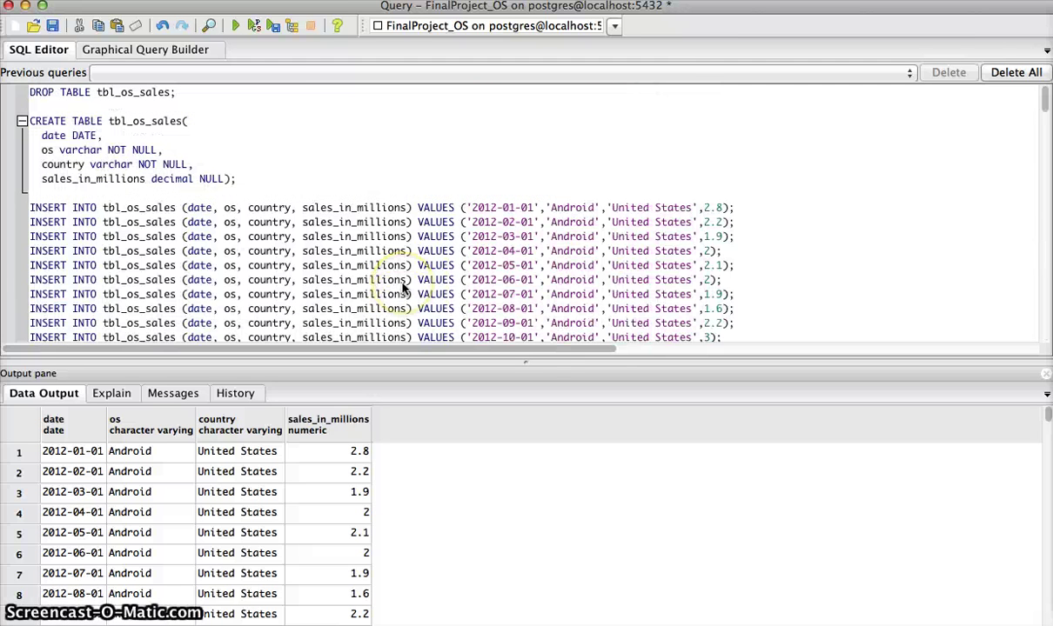
{"action": "left_click", "coordinate": [31, 95]}
{"action": "key", "text": "super+a"}
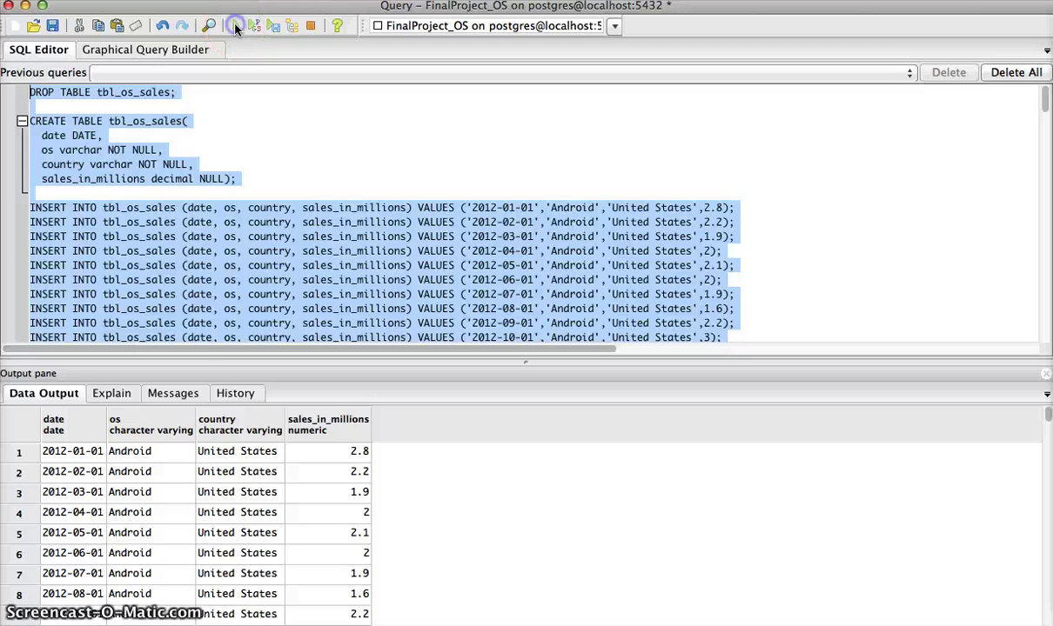
{"action": "left_click", "coordinate": [235, 25]}
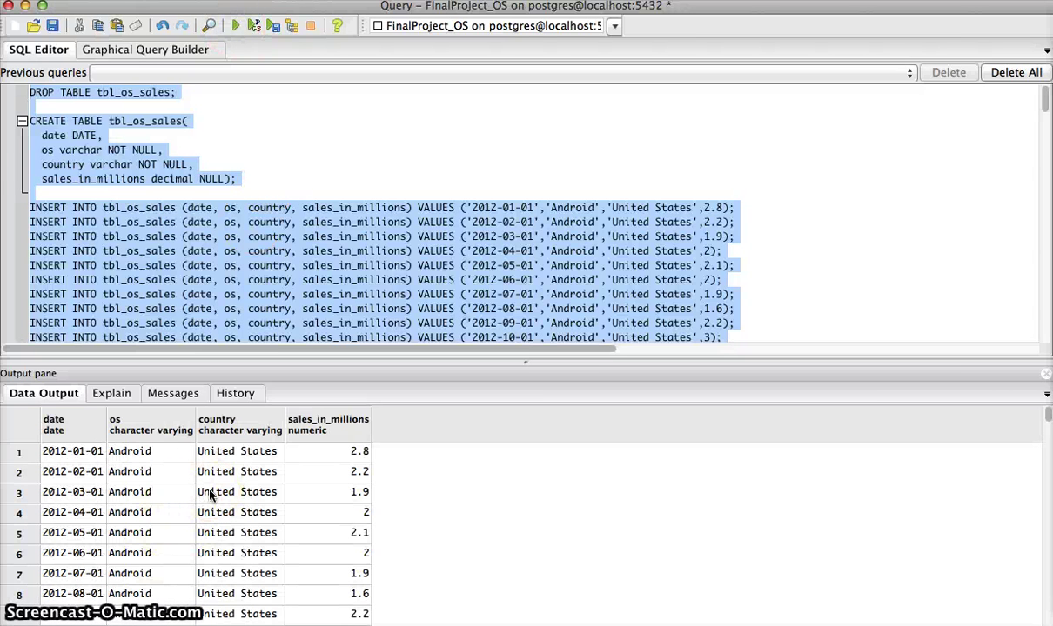
- Examine the returned tbl_os_sales rows and the COPY statement that exports the table to tbl_OS_2.csv with a header
{"action": "scroll", "coordinate": [210, 495], "scroll_direction": "down", "scroll_amount": 20}
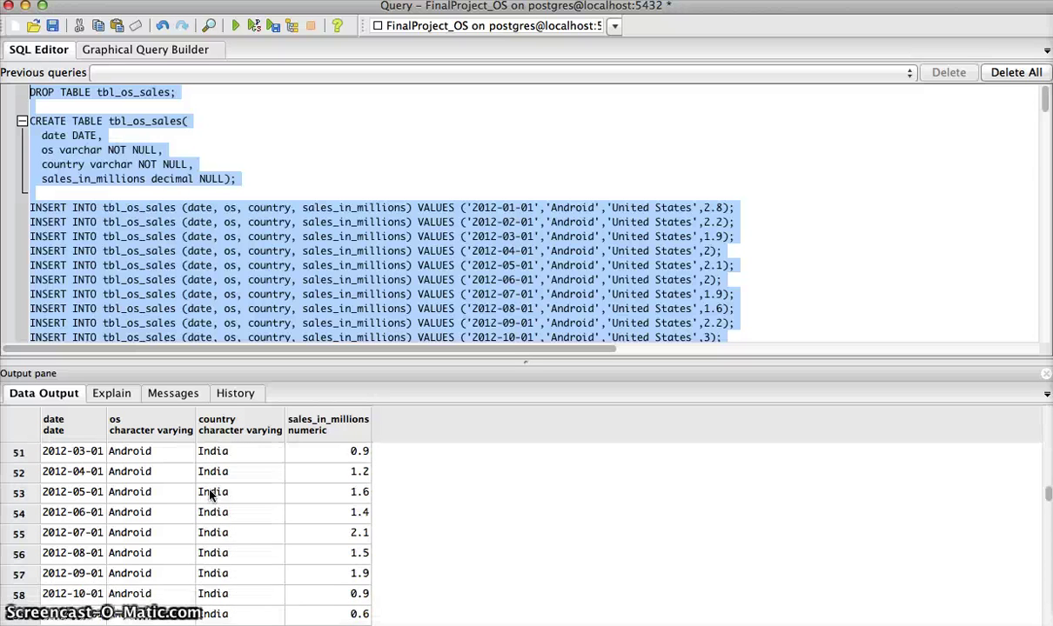
{"action": "scroll", "coordinate": [210, 495], "scroll_direction": "up", "scroll_amount": 20}
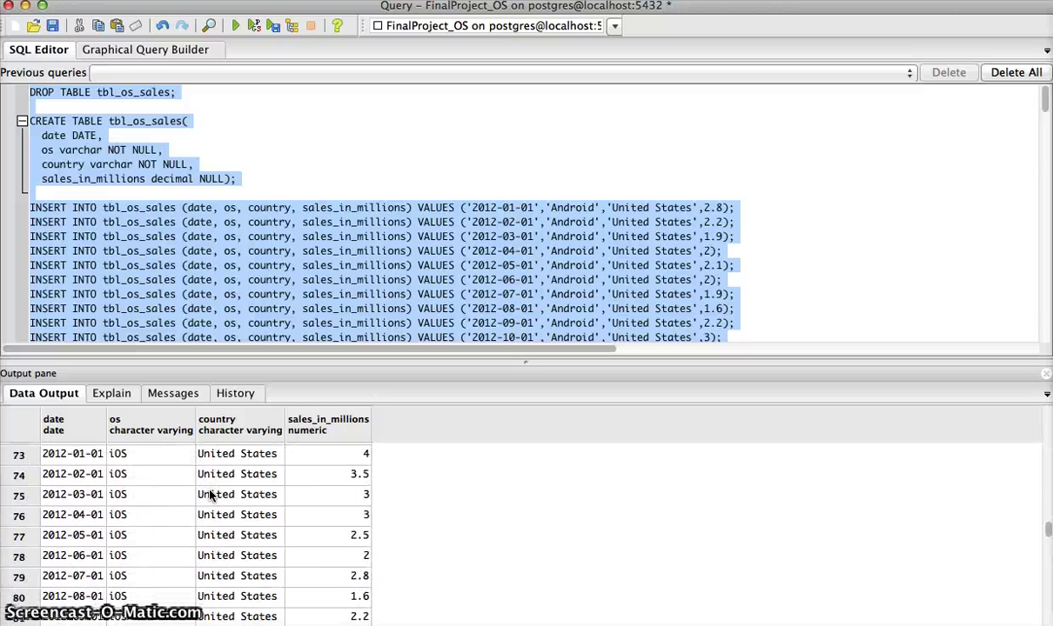
{"action": "left_click", "coordinate": [481, 139]}
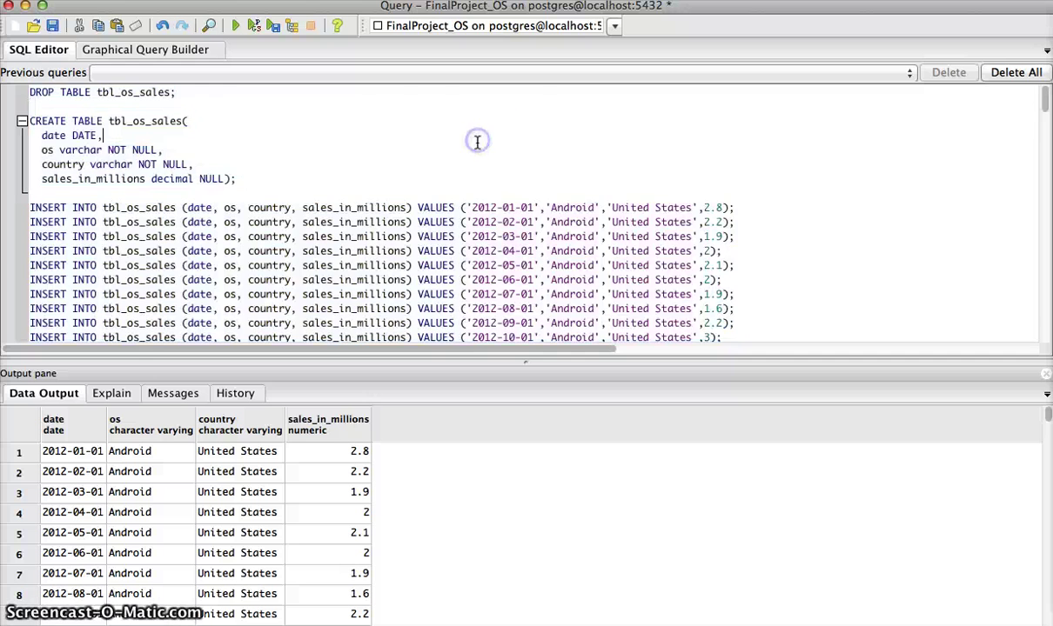
{"action": "scroll", "coordinate": [448, 176], "scroll_direction": "down", "scroll_amount": 20}
{"action": "scroll", "coordinate": [454, 179], "scroll_direction": "down", "scroll_amount": 20}
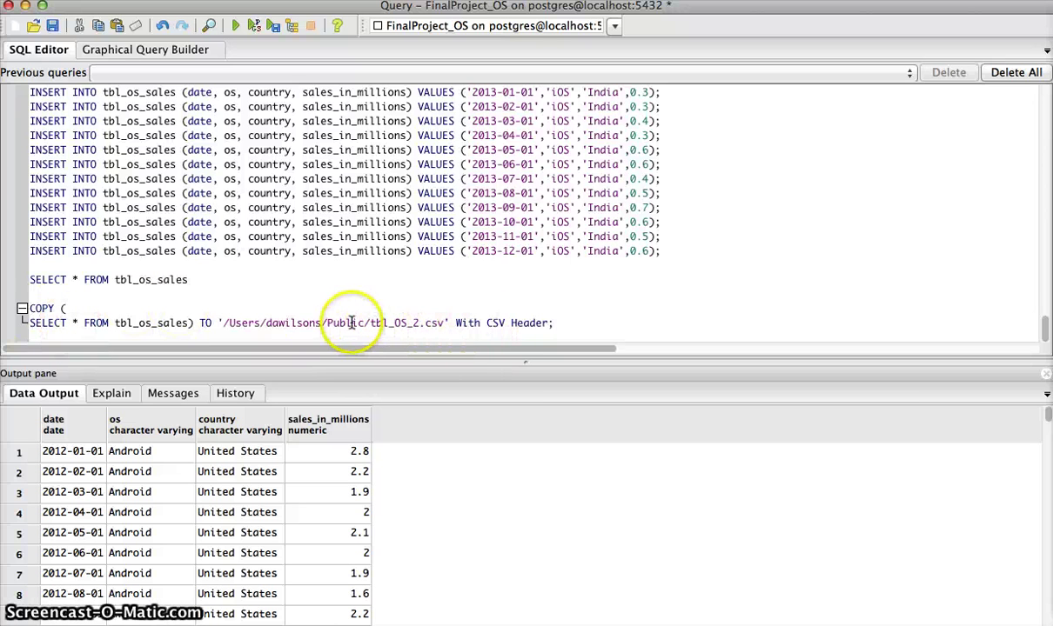
- Switch to the SQL_Tableau_FINAL_DW workbook in Tableau and show the Android vs IOS Sales story in presentation mode
{"action": "key", "text": "ctrl+Up"}
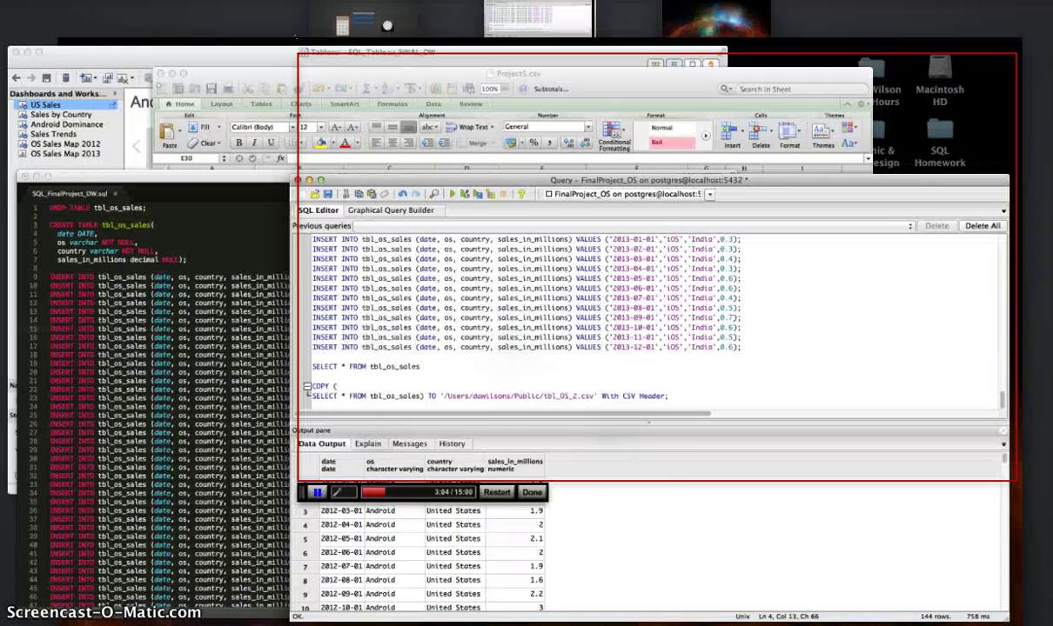
{"action": "left_click", "coordinate": [248, 219]}
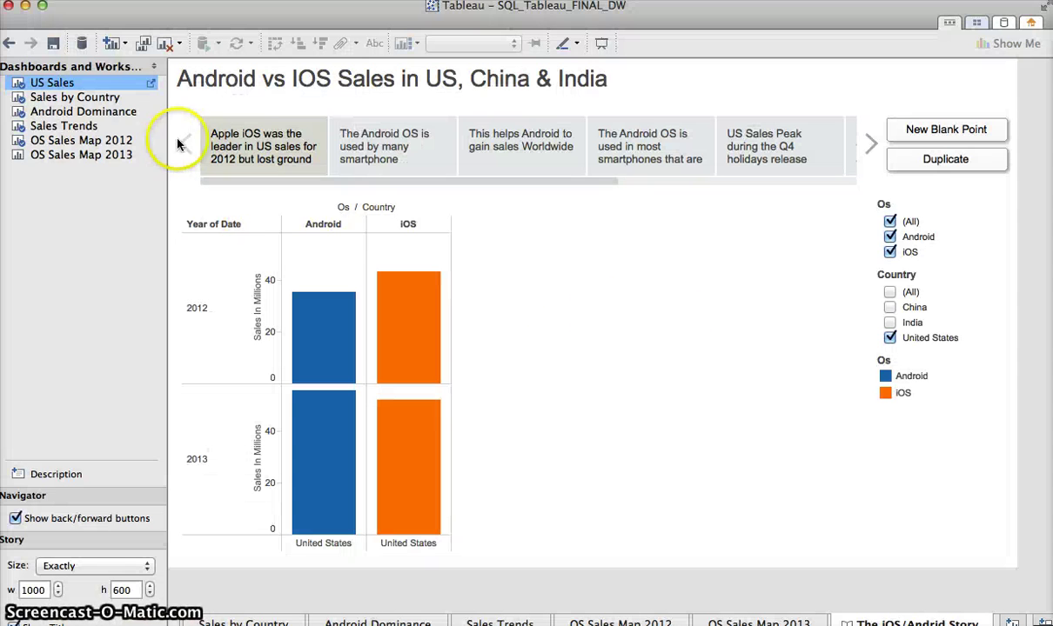
{"action": "left_click", "coordinate": [601, 46]}
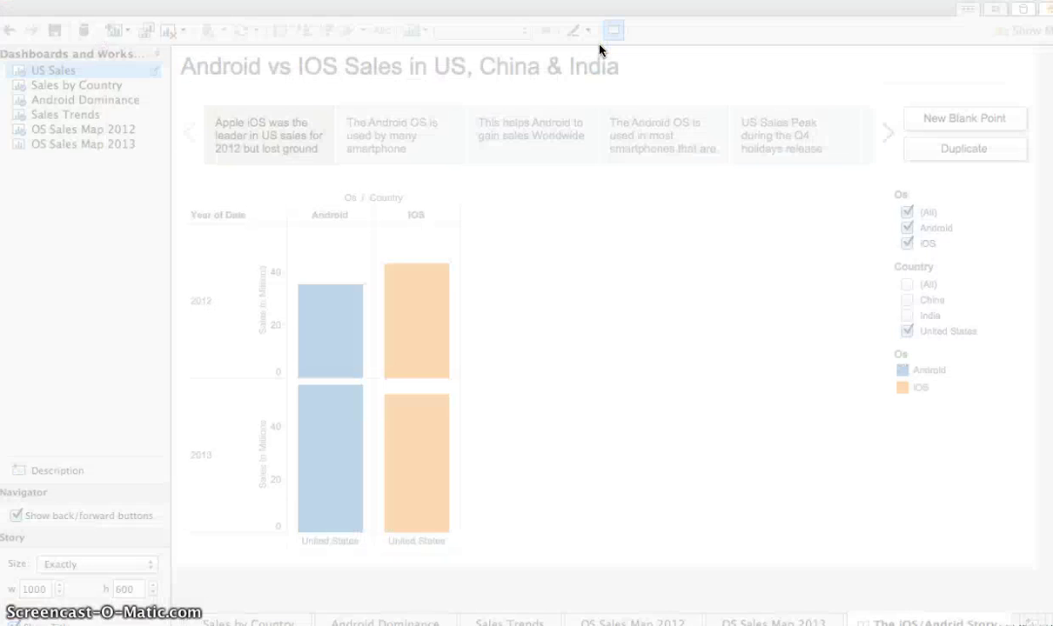